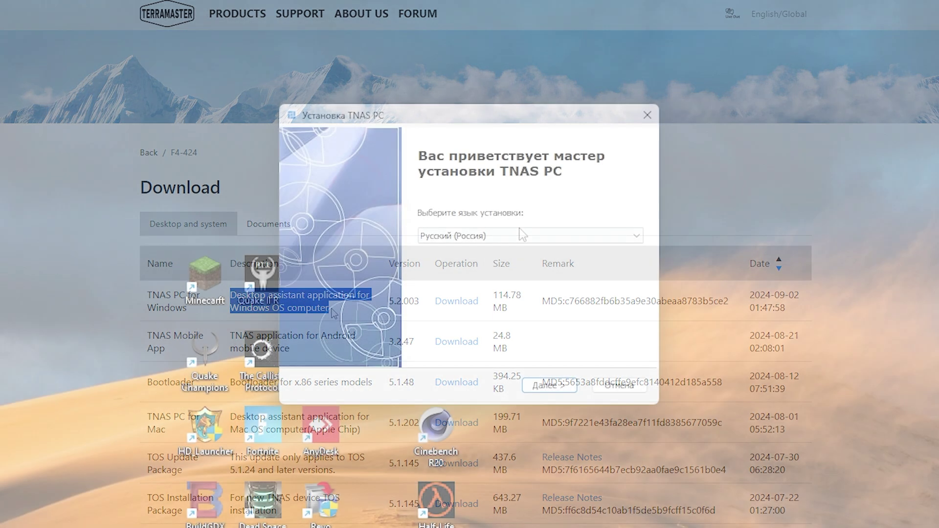
- Install TNAS PC in English (United States) and open the discovered TNAS at 192.168.1.120
left_click(500, 236)
left_click(500, 250)
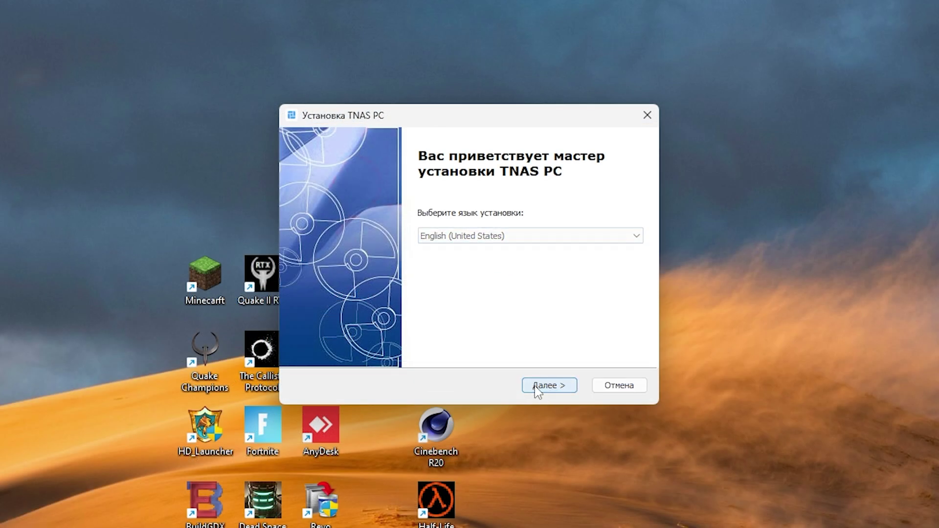
left_click(547, 386)
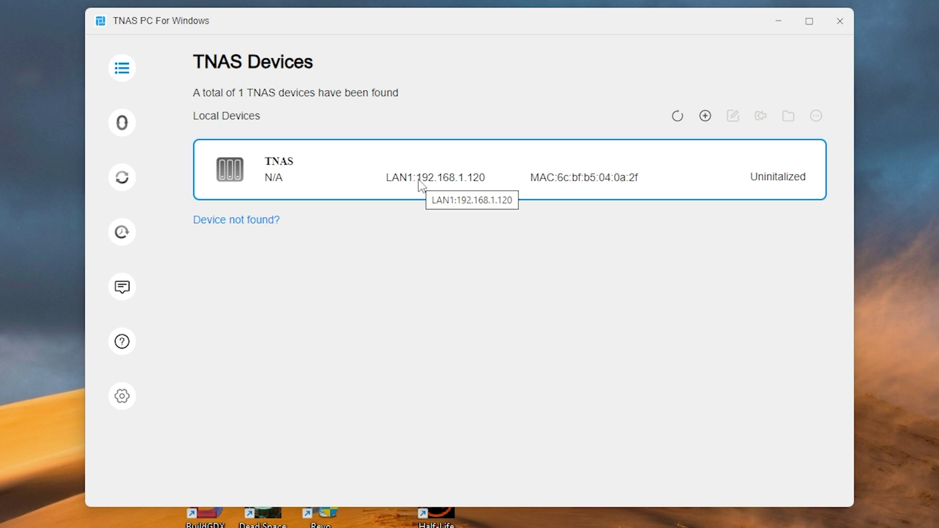
double_click(428, 188)
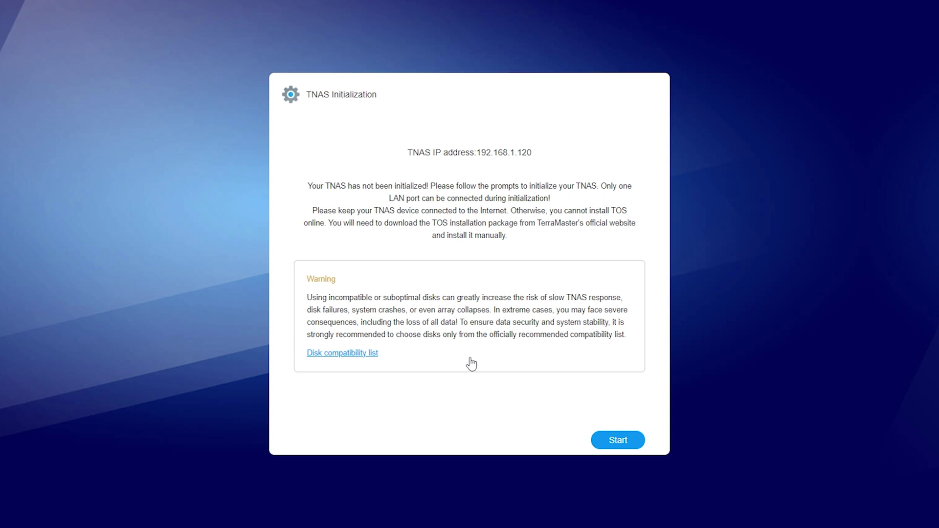
- Initialize the TNAS, approving the HDD1 and HDD2 erase, and fill in the device name and superuser details
left_click(618, 440)
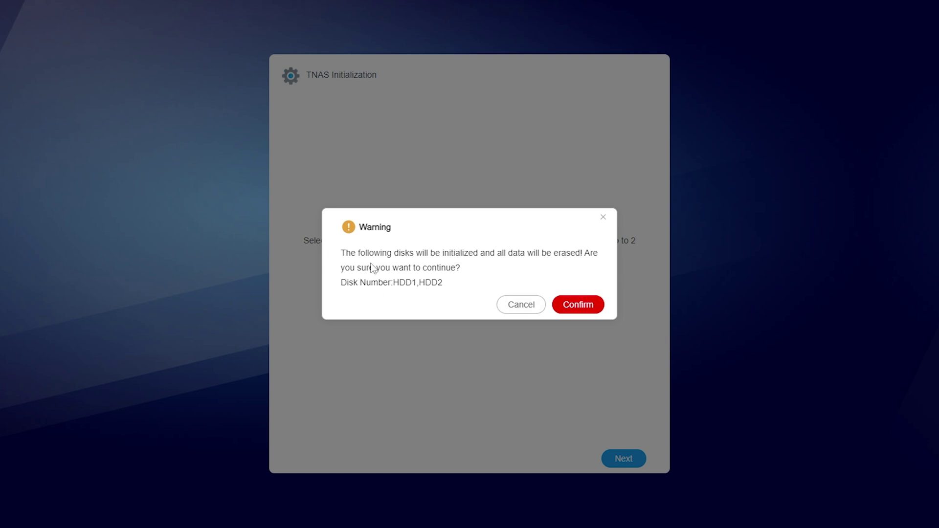
left_click(584, 309)
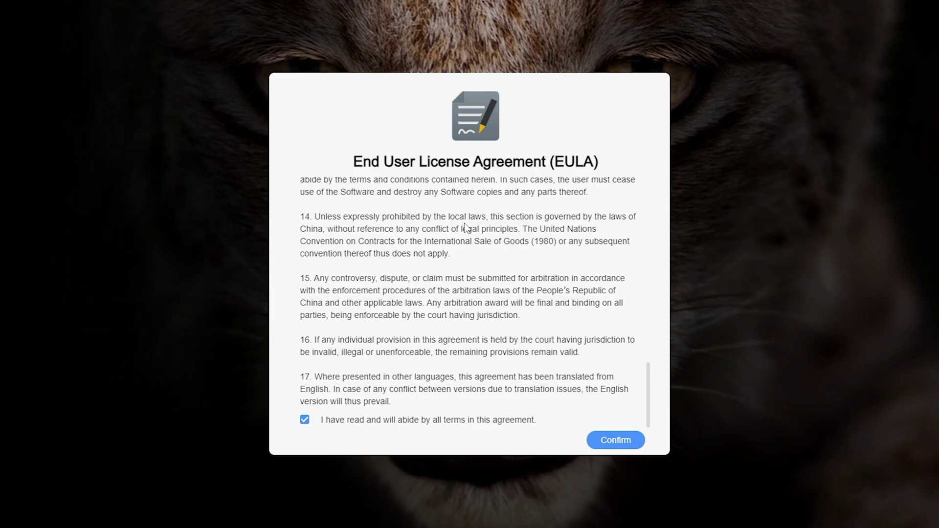
double_click(476, 283)
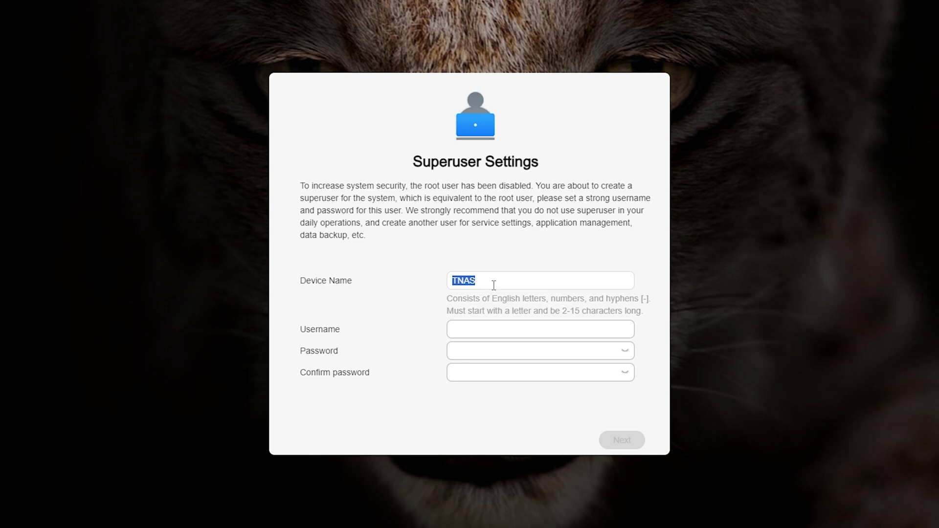
left_click(493, 338)
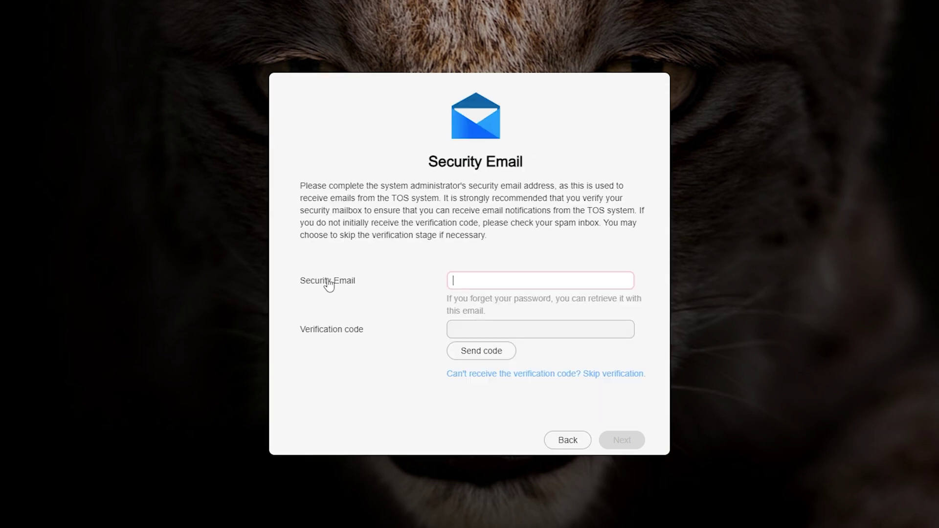
left_click(383, 285)
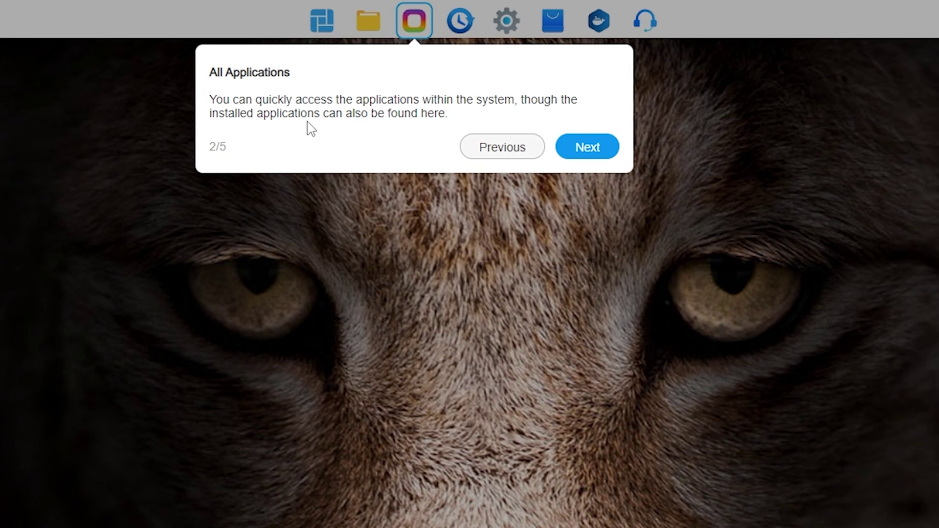
- Finish the welcome tour, inspect Storage Pool 1's TRAID disks and 516.59 GB capacity, then view Hyper Cache
left_click(606, 145)
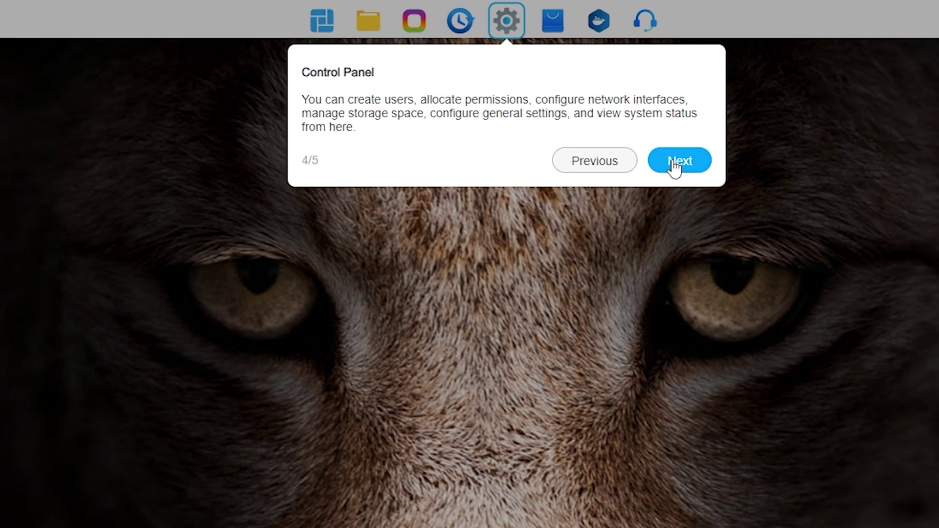
left_click(685, 164)
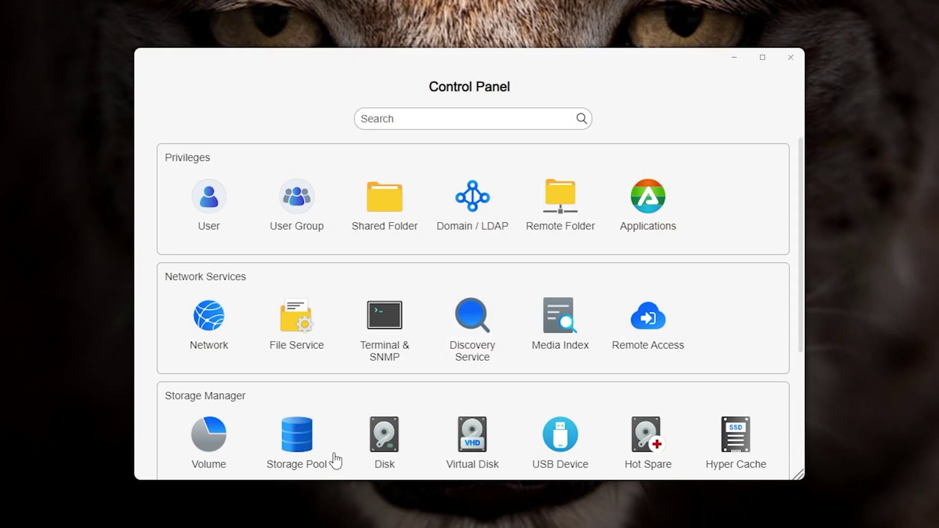
left_click(298, 437)
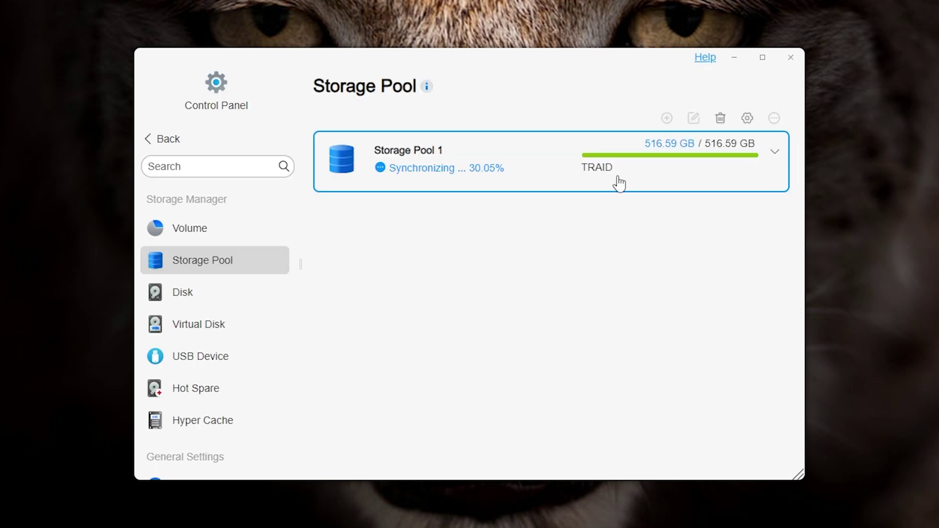
left_click(588, 176)
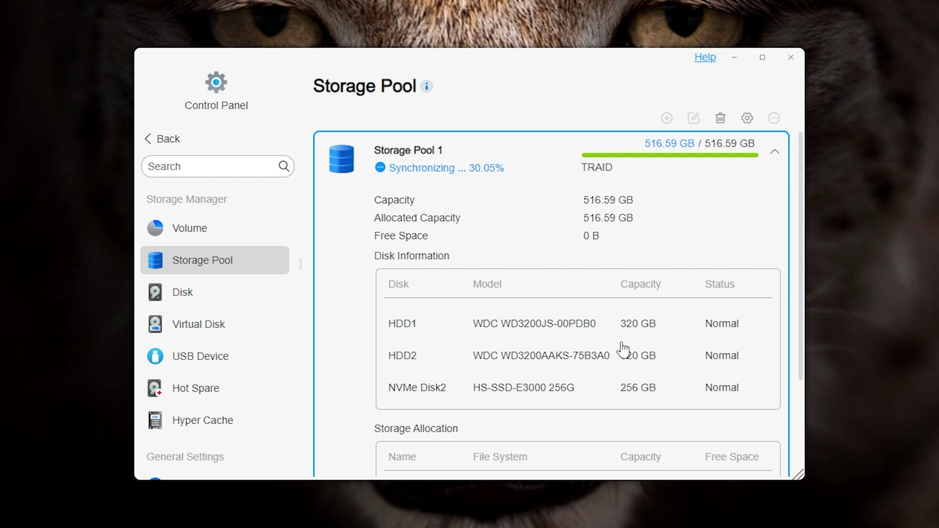
left_click(673, 209)
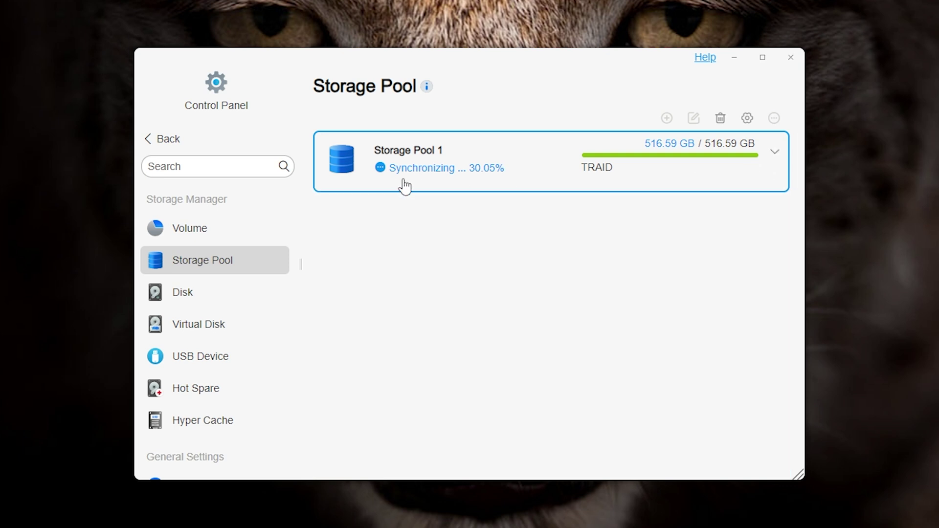
left_click(474, 190)
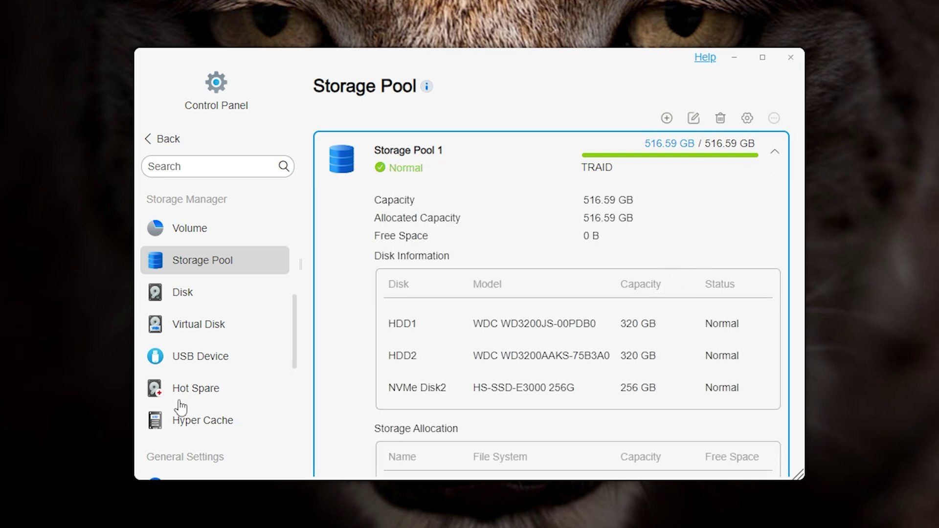
left_click(219, 430)
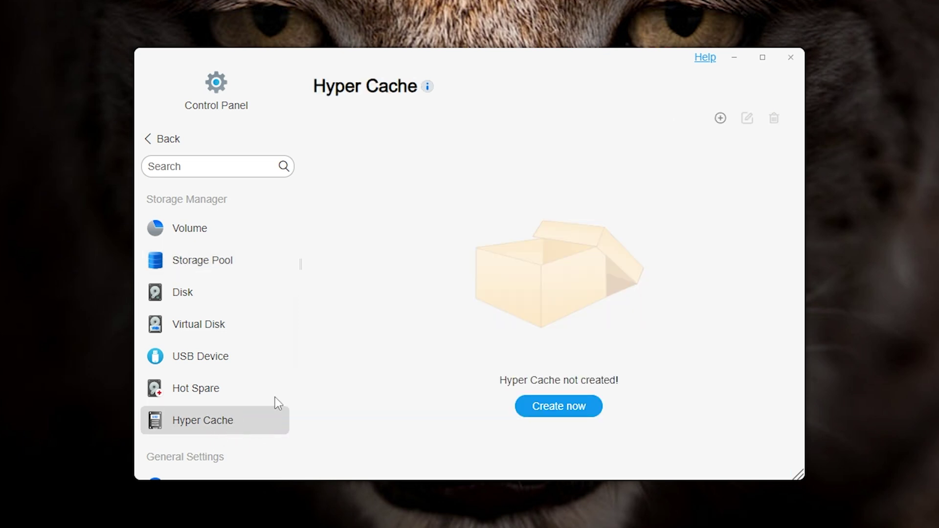
mouse_move(427, 87)
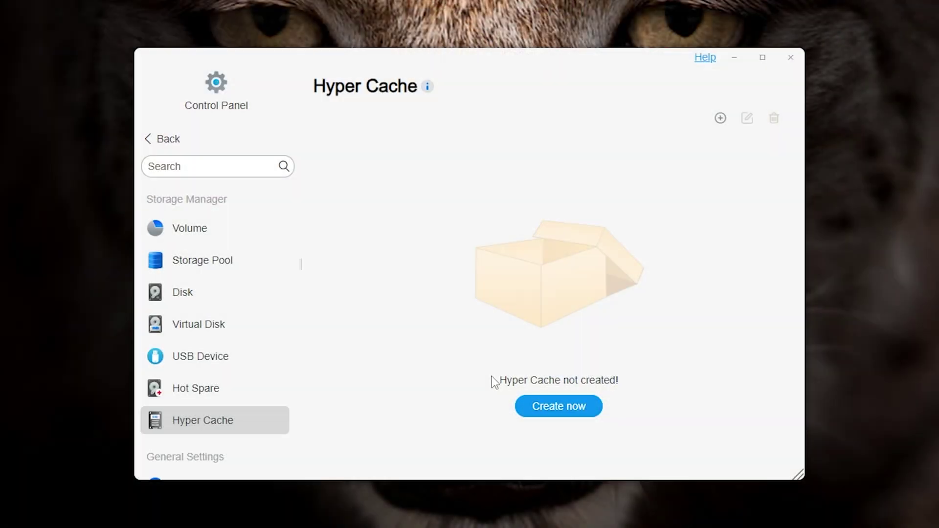
left_click(555, 410)
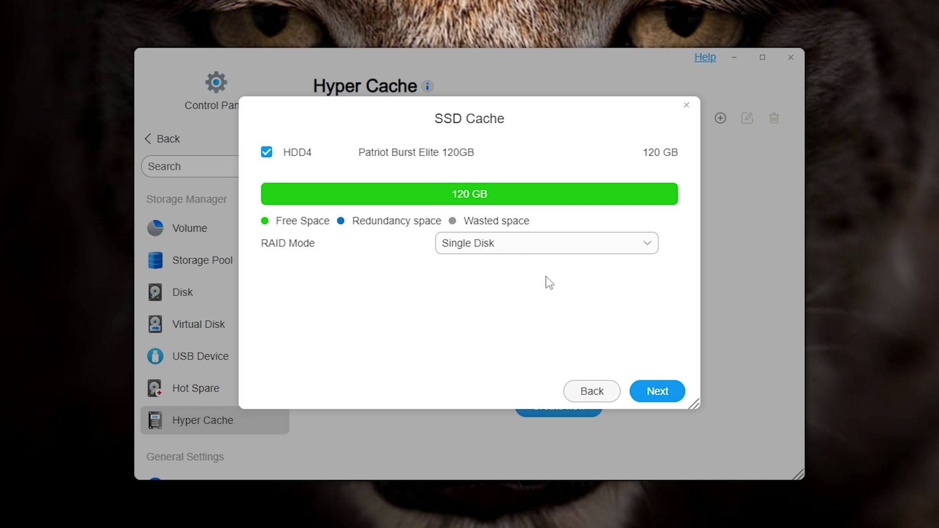
- Create an SSD cache from the single HDD4 SSD for Volume 1, settling on Balance mode
left_click(666, 397)
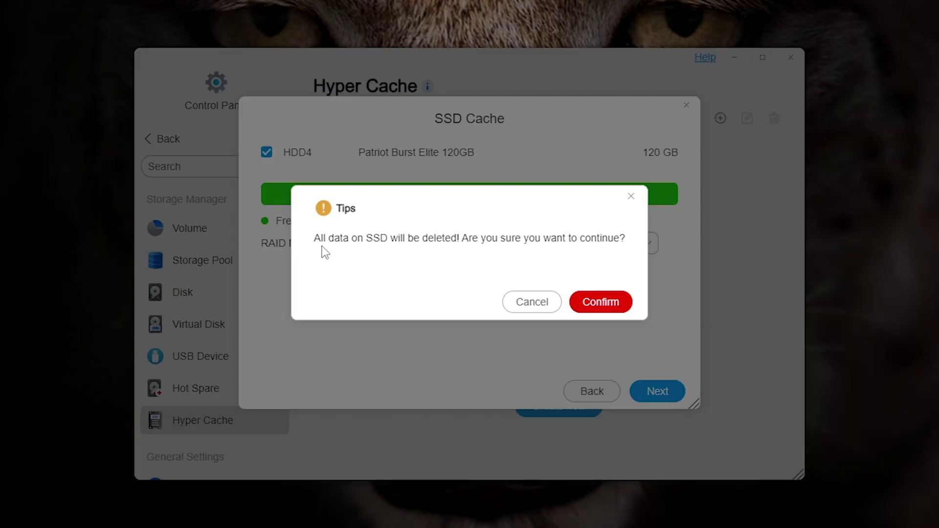
left_click(577, 303)
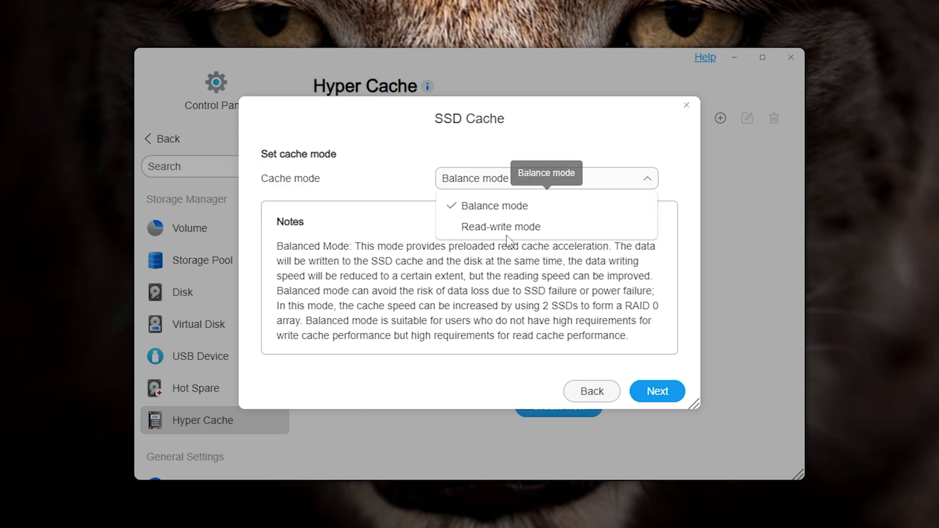
left_click(550, 249)
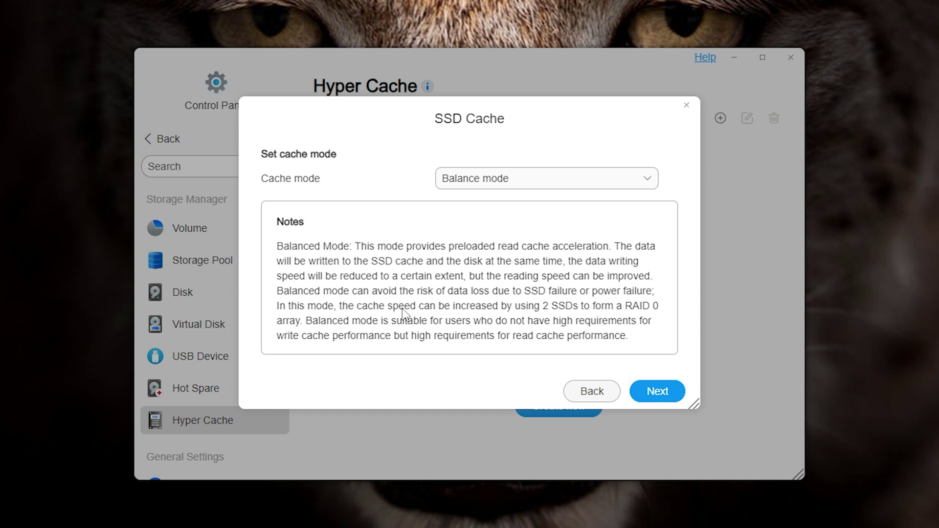
left_click(470, 178)
left_click(468, 195)
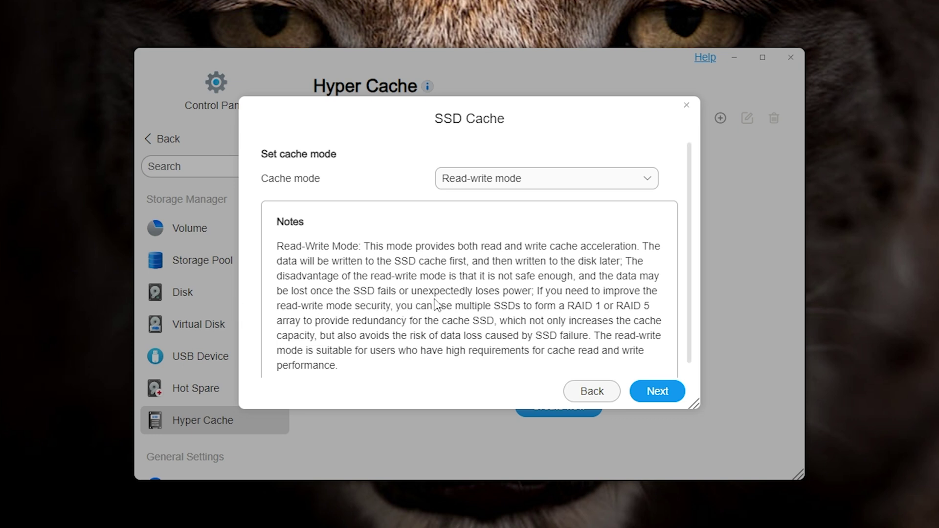
left_click(543, 178)
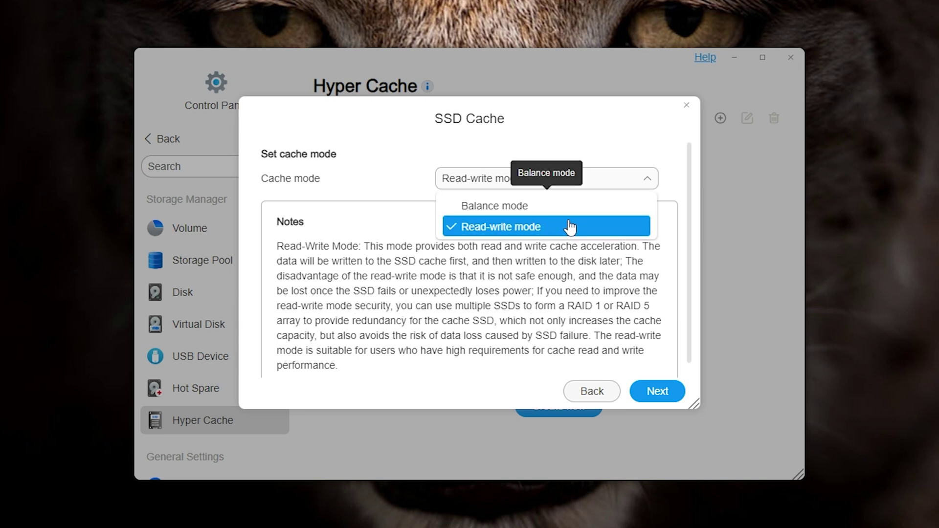
left_click(505, 206)
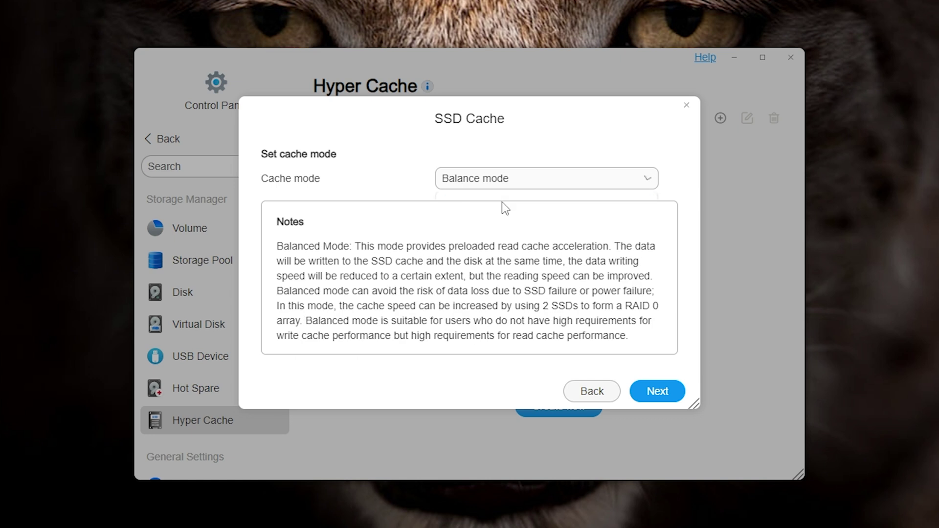
left_click(669, 398)
left_click(656, 393)
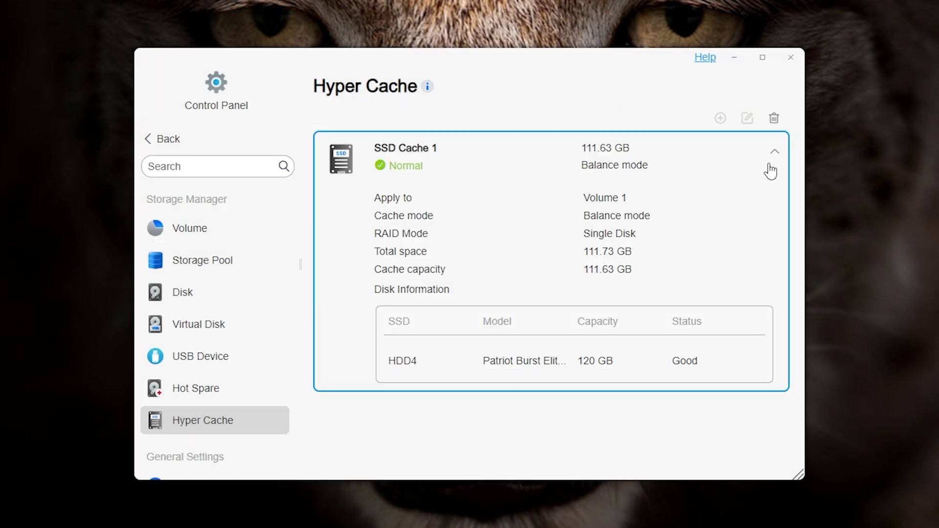
- Start a new shared folder named NASFiles located on Volume 1
left_click(774, 152)
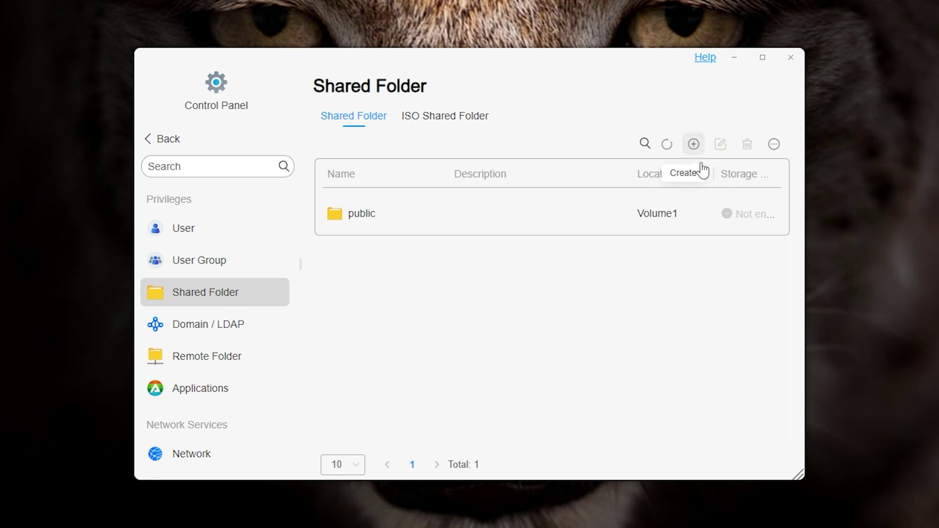
left_click(693, 145)
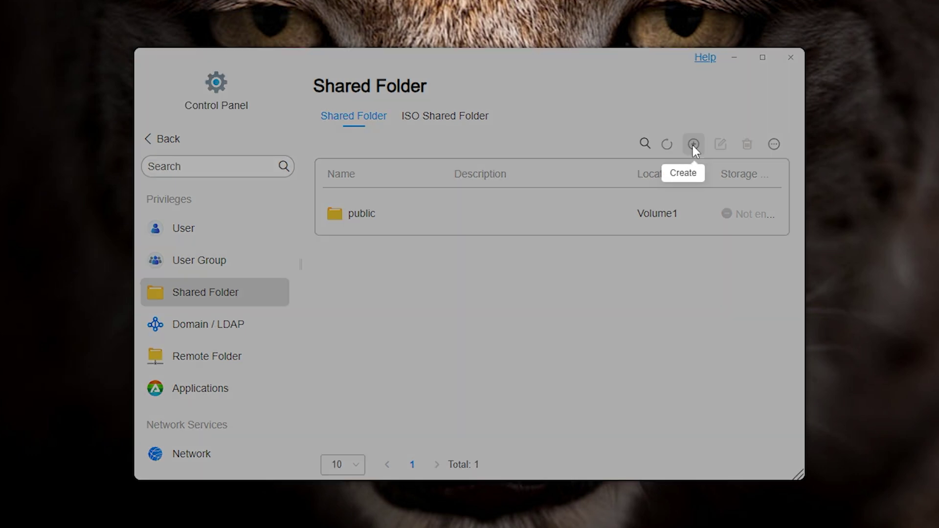
left_click(524, 160)
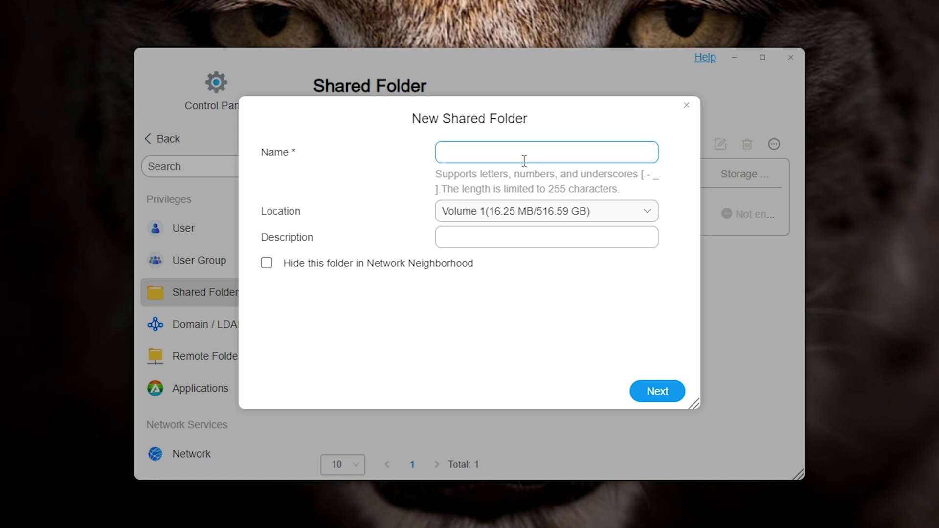
type("NAS Files")
left_click(530, 211)
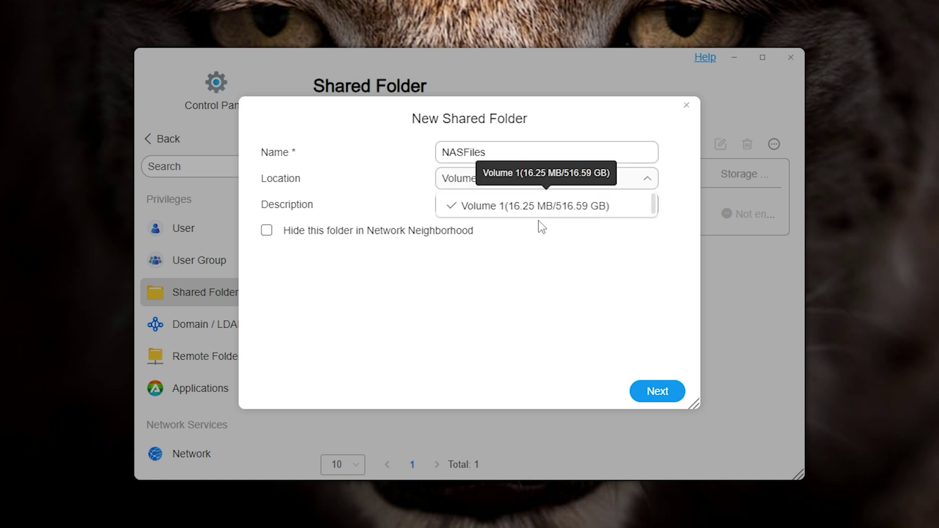
left_click(538, 206)
left_click(569, 179)
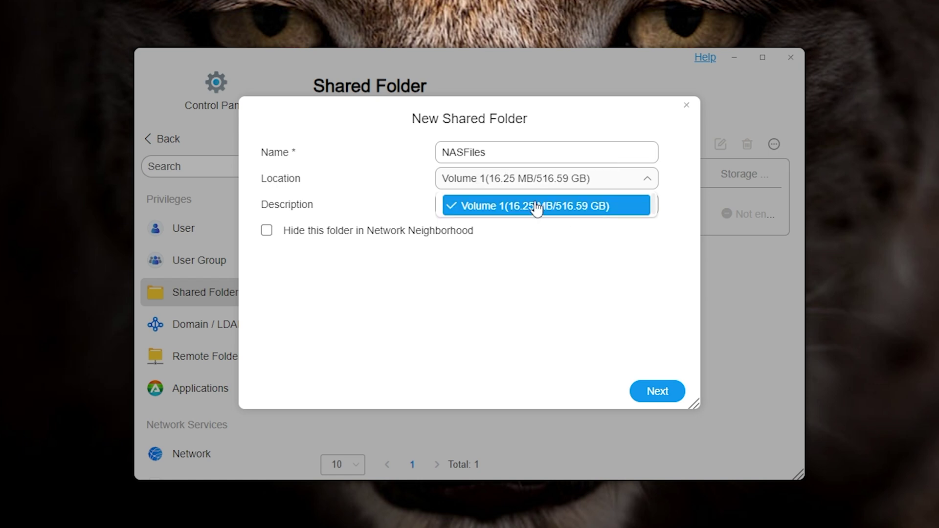
left_click(541, 208)
- Keep the recycle bin, grant every user read/write access, skip the quota, and create the folder
left_click(658, 392)
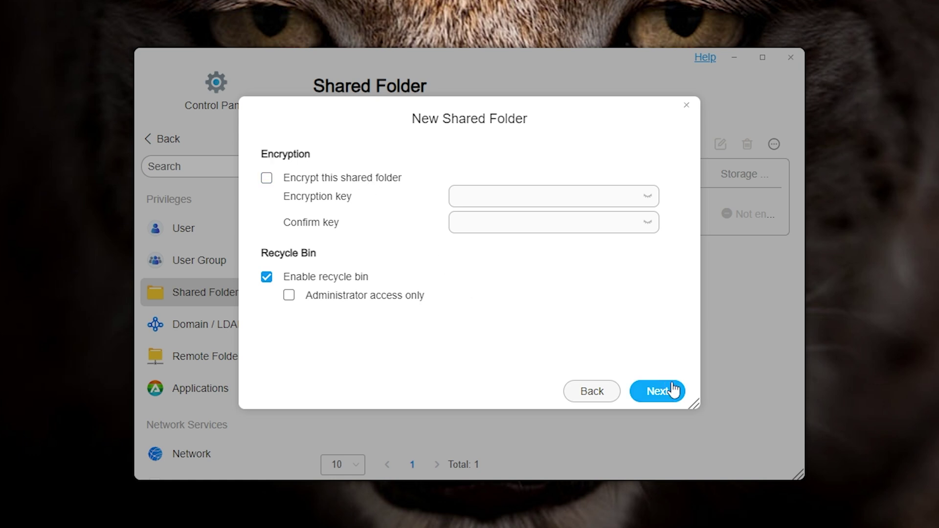
left_click(658, 394)
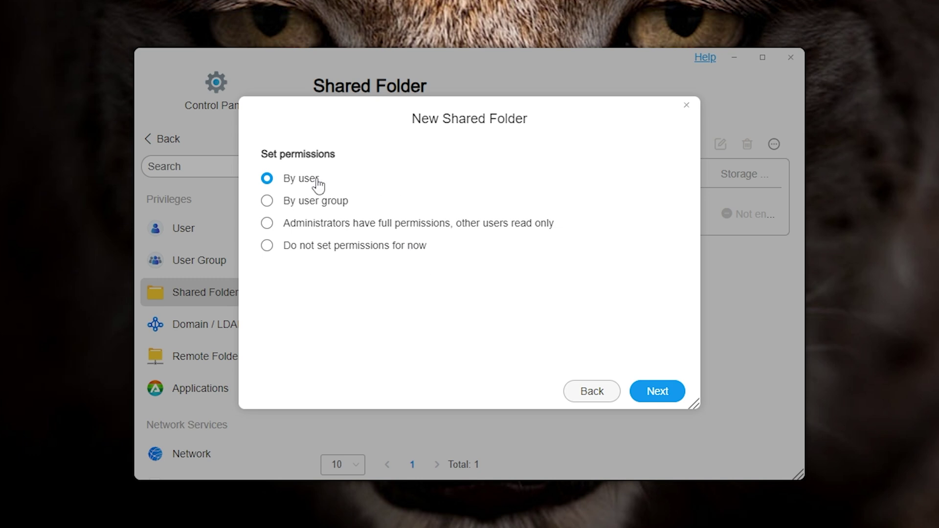
left_click(651, 397)
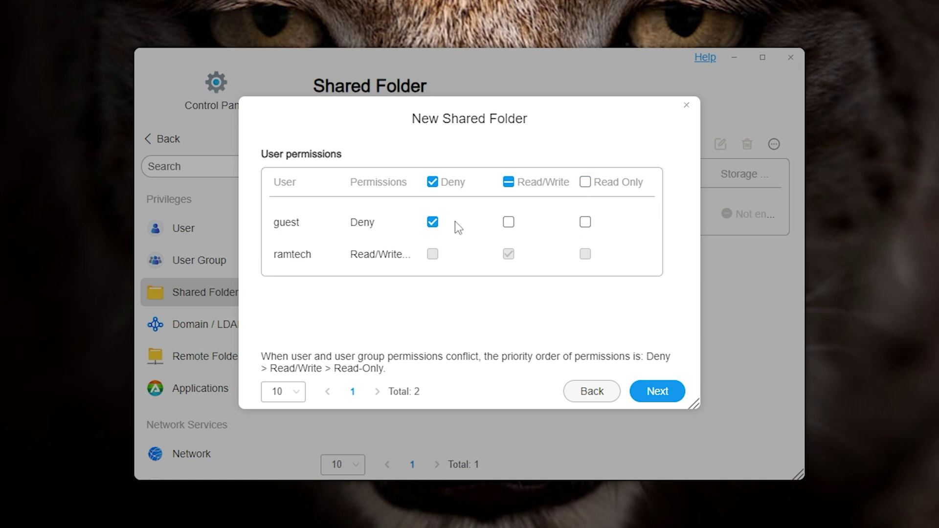
left_click(508, 183)
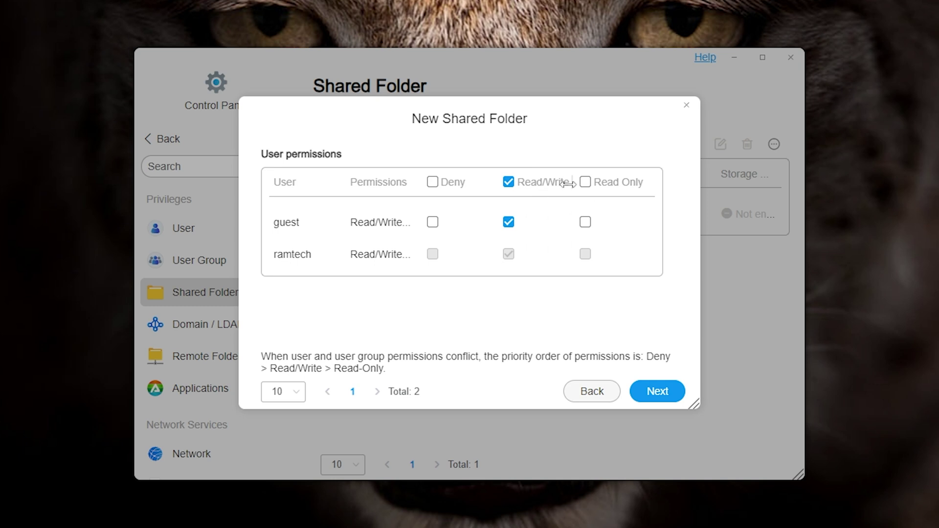
left_click(661, 393)
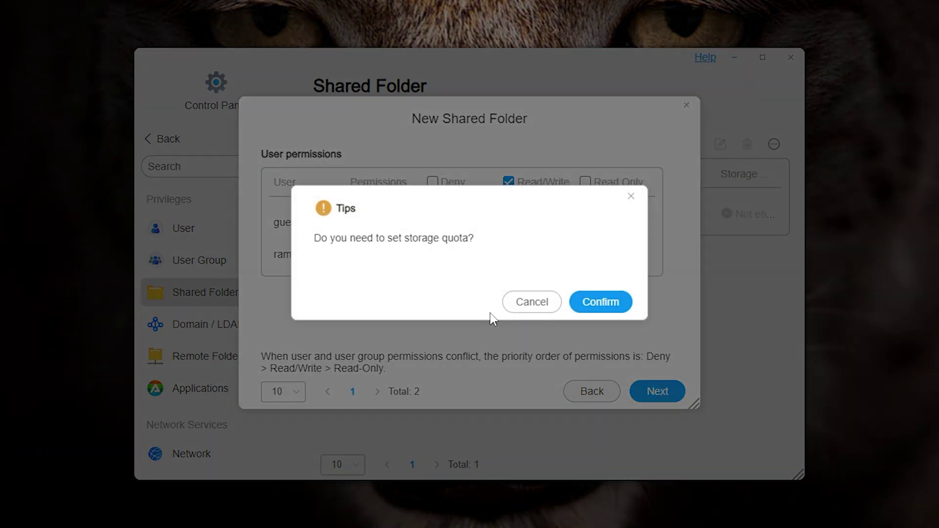
left_click(520, 311)
left_click(660, 391)
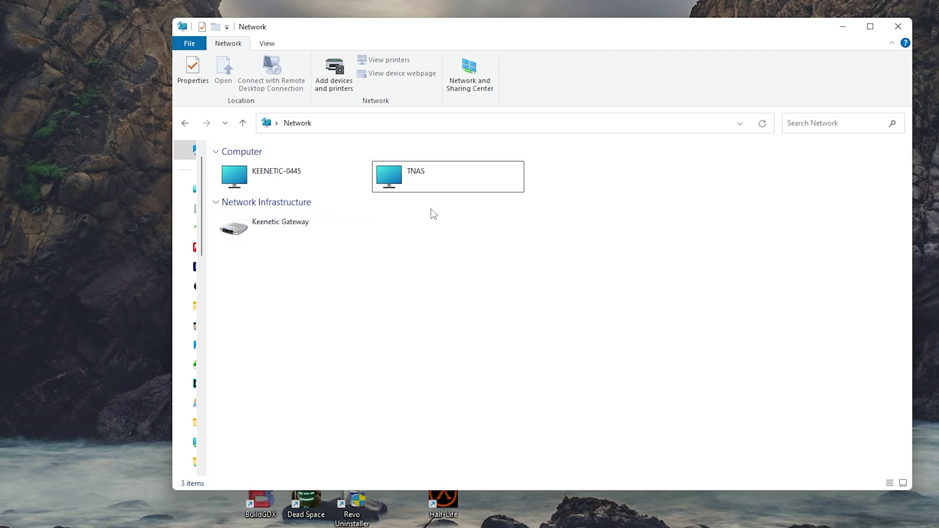
- Connect to TNAS from Network using the NAS user name and password, remembering the credentials
double_click(425, 182)
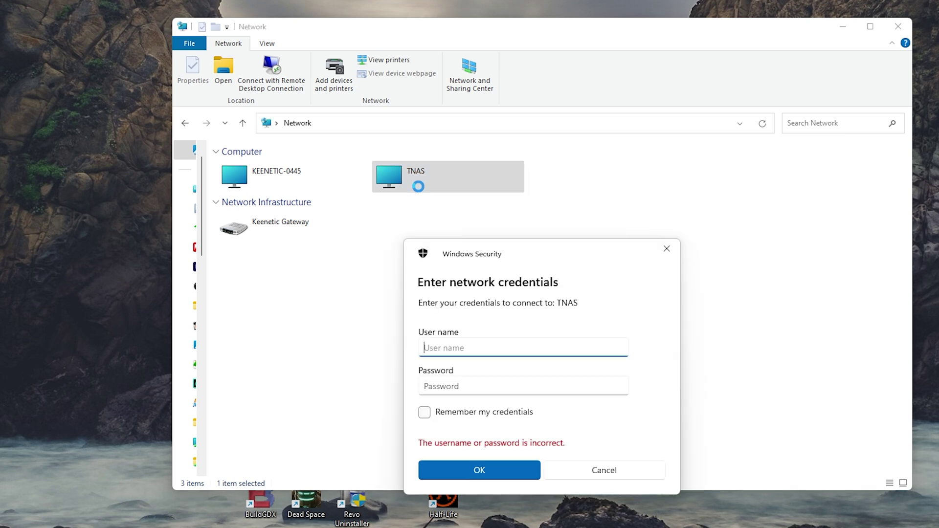
type("ramtech")
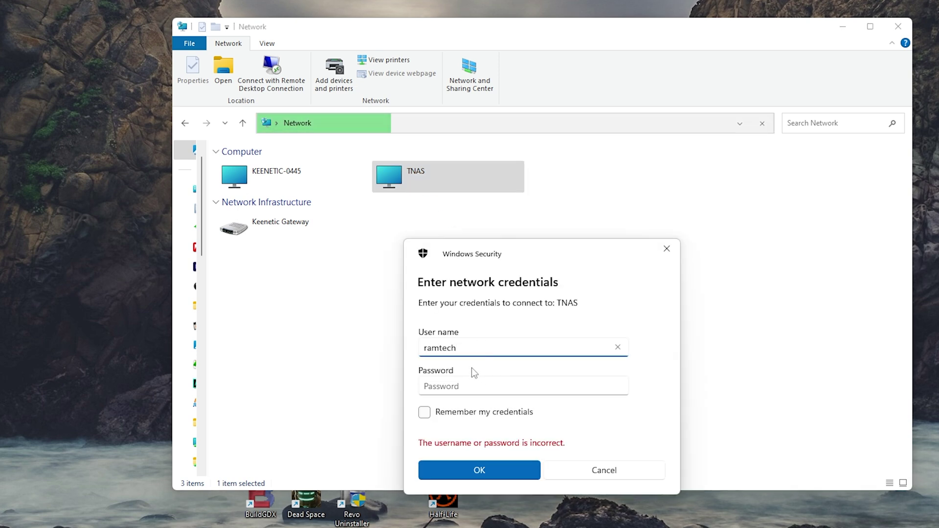
left_click(482, 386)
type("••••••••••••••••")
left_click(443, 415)
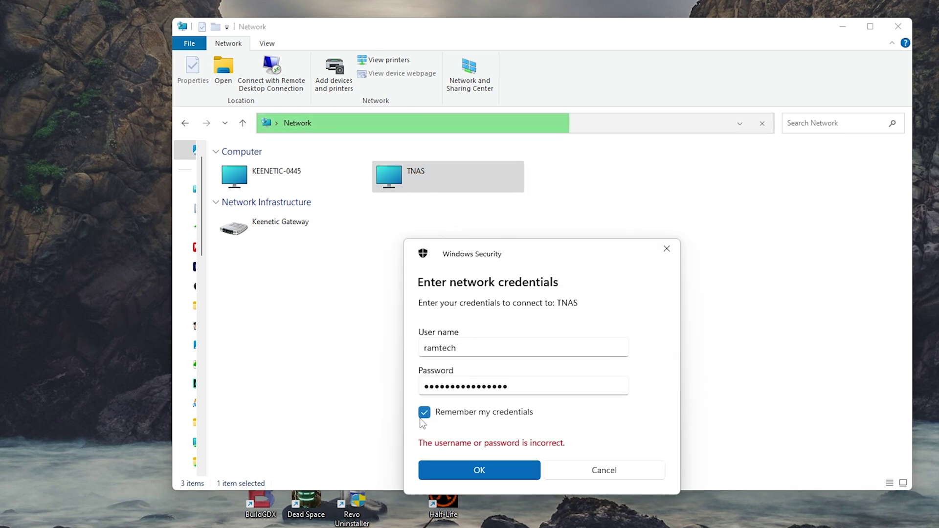
left_click(494, 469)
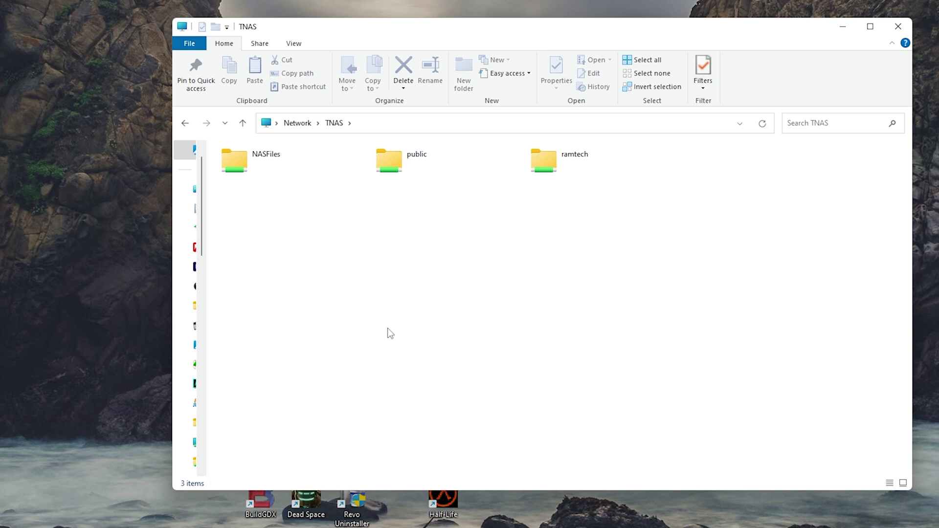
- Paste the 6.83 GB MP4 video into the opened NASFiles share folder
left_click(262, 169)
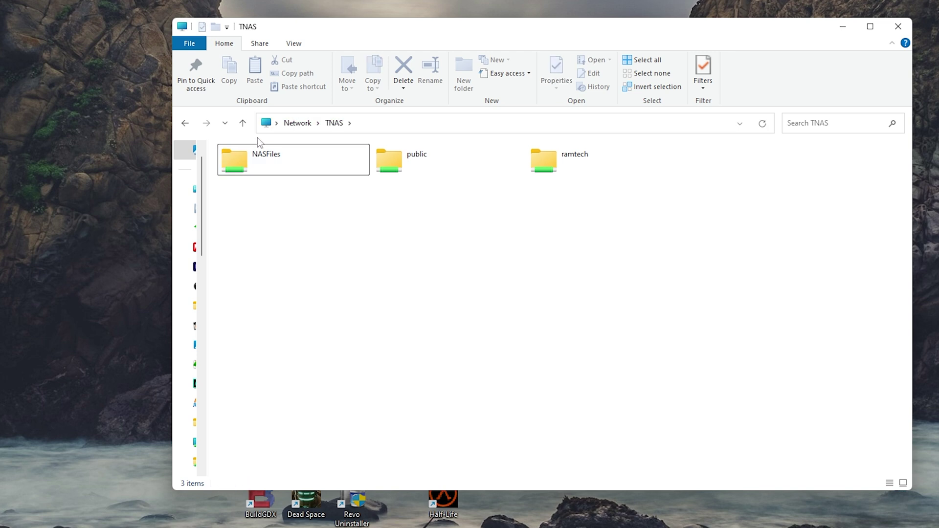
double_click(296, 179)
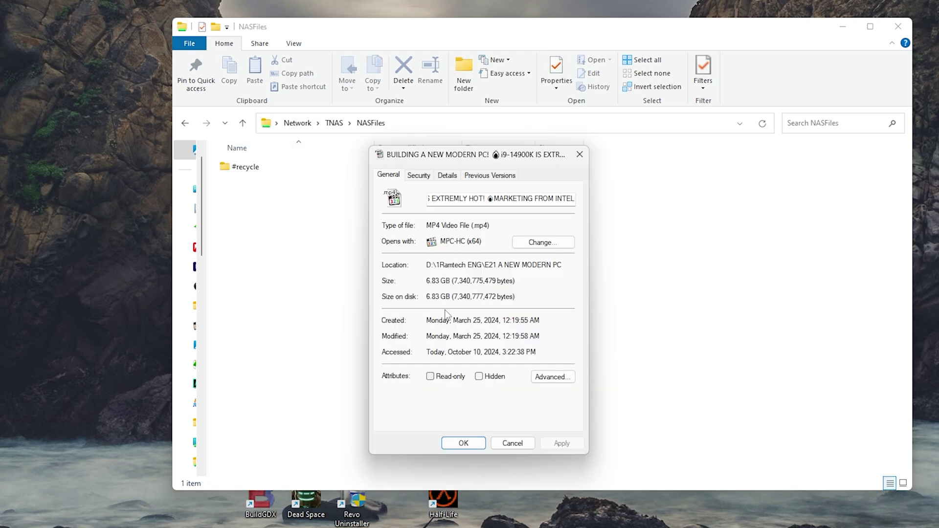
left_click(359, 348)
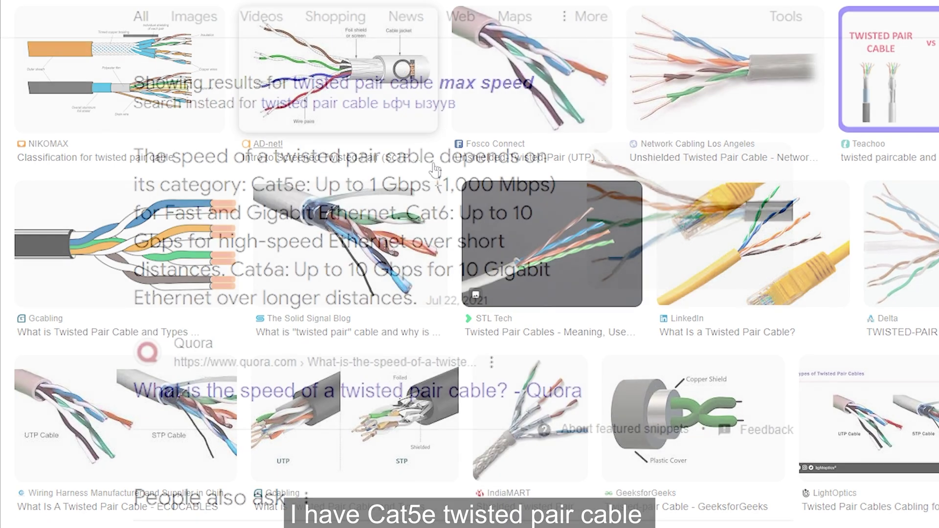
- Highlight the Cat5e 1,000 Mbps, Cat6 and Cat6a speed figures in the search snippet
left_click_drag(445, 189, 565, 188)
left_click(479, 271)
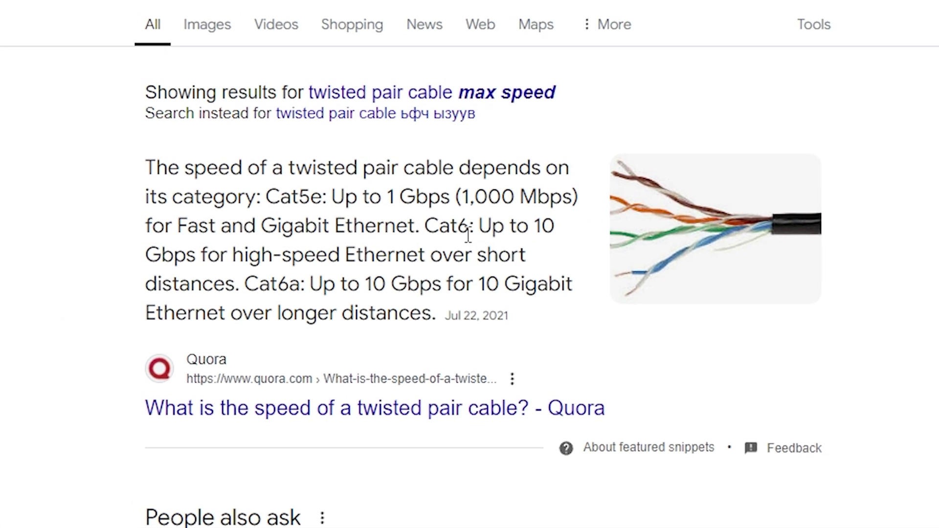
double_click(467, 228)
left_click(467, 222)
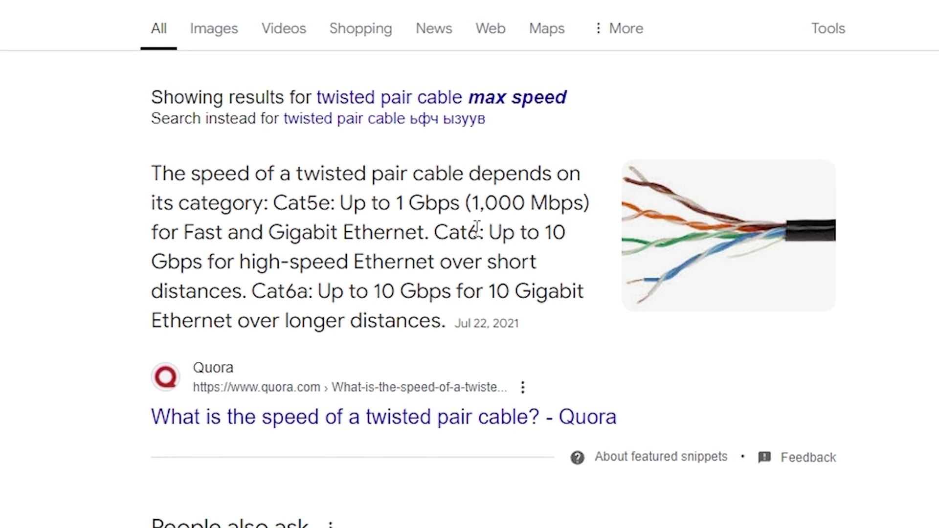
double_click(255, 296)
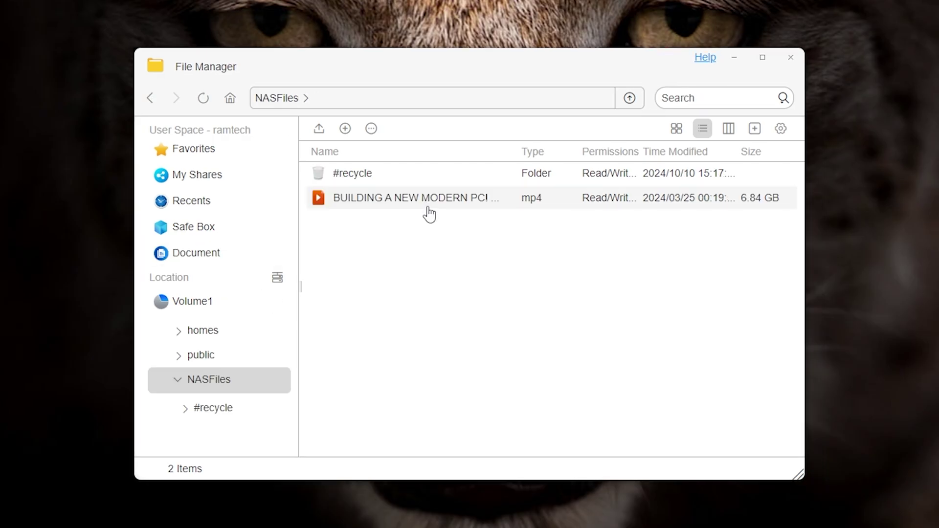
- Play the uploaded MP4 from NASFiles and seek to the middle of the video
left_click(429, 201)
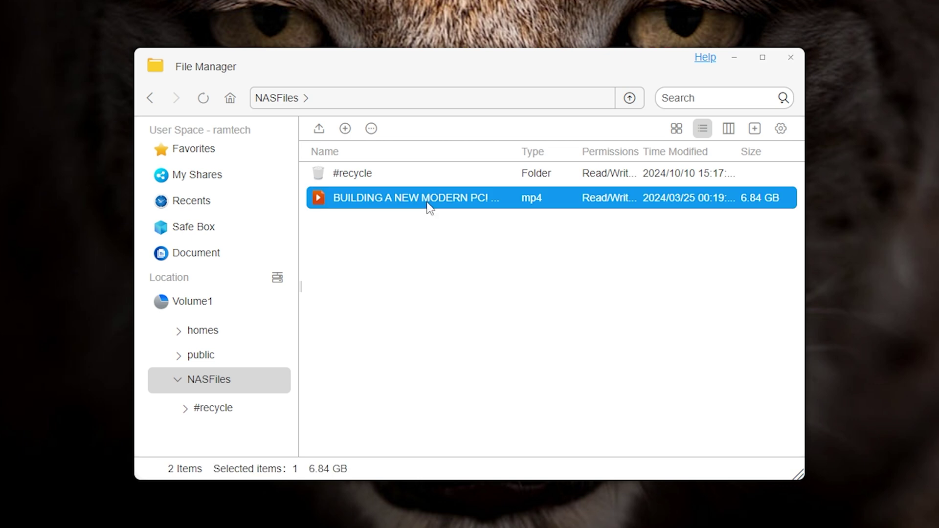
double_click(446, 203)
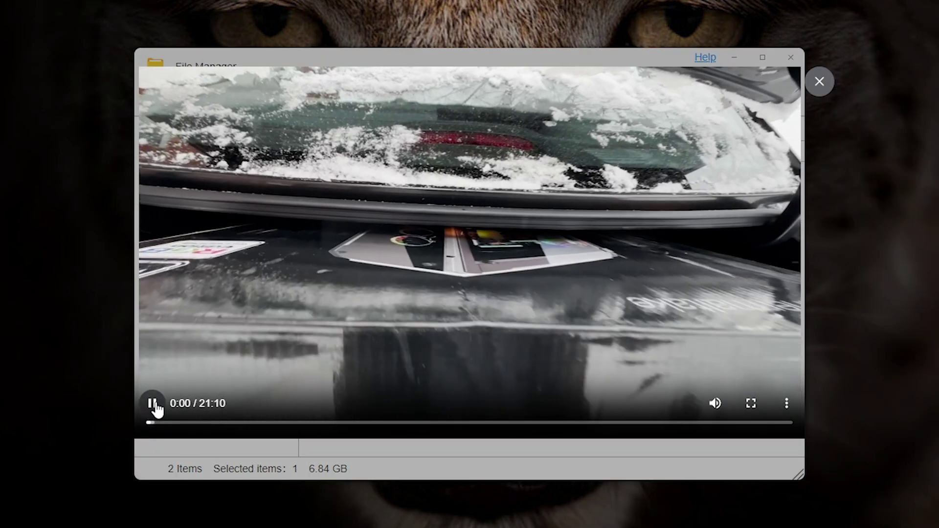
left_click(479, 423)
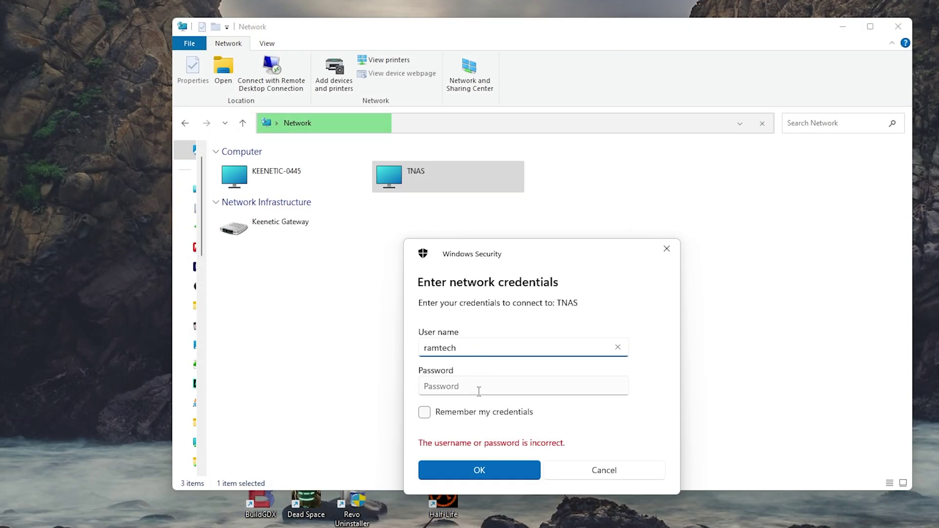
- Re-enter the TNAS account password, remember the credentials and sign in
left_click(483, 386)
type("••••••••••••••••")
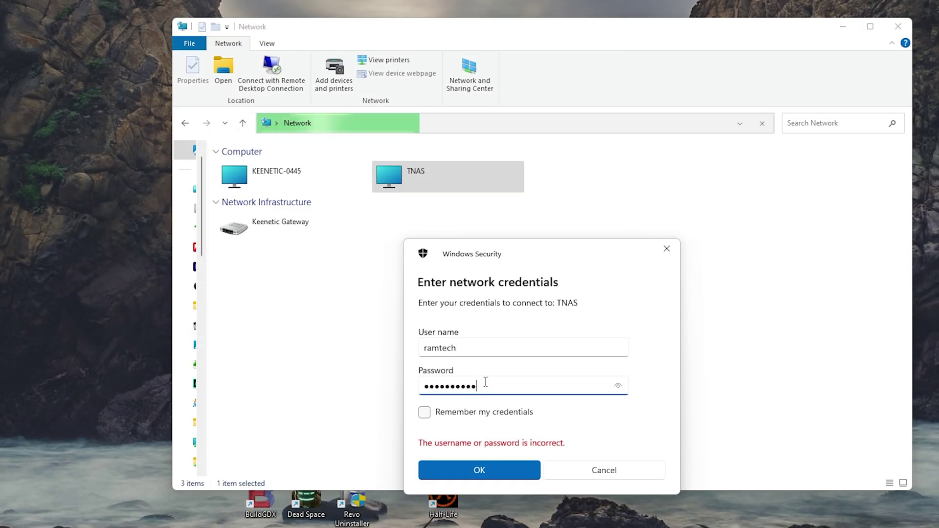
left_click(424, 413)
left_click(493, 467)
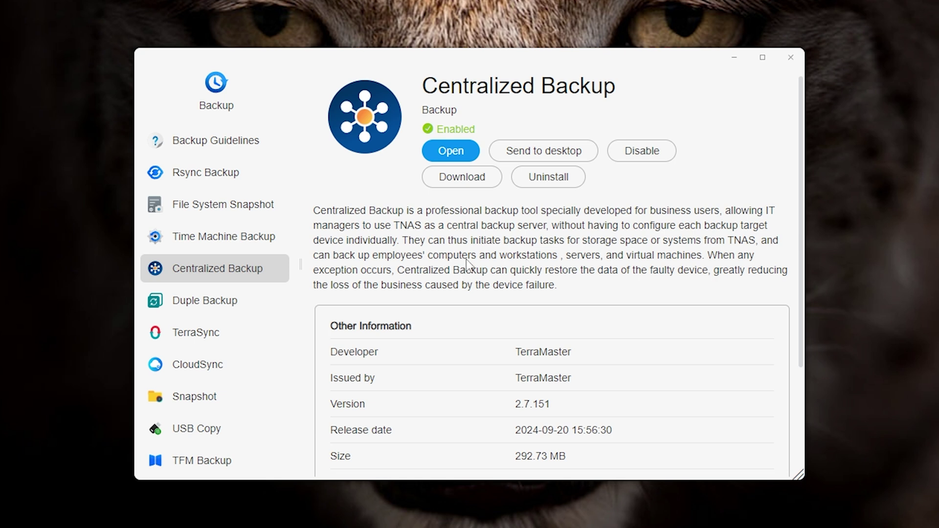
- In Centralized Backup, begin adding a backup target, keeping Windows PC/Windows Server as the target type
left_click(450, 151)
left_click(708, 132)
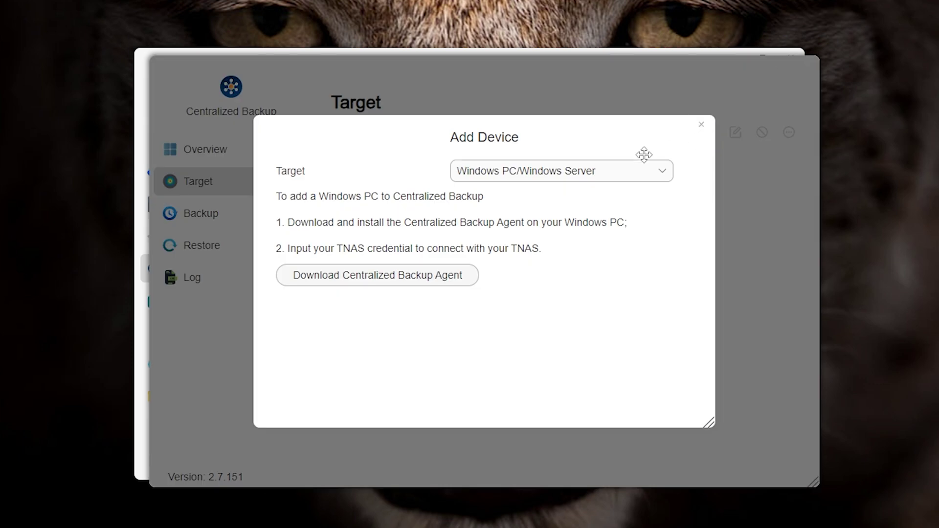
left_click(519, 173)
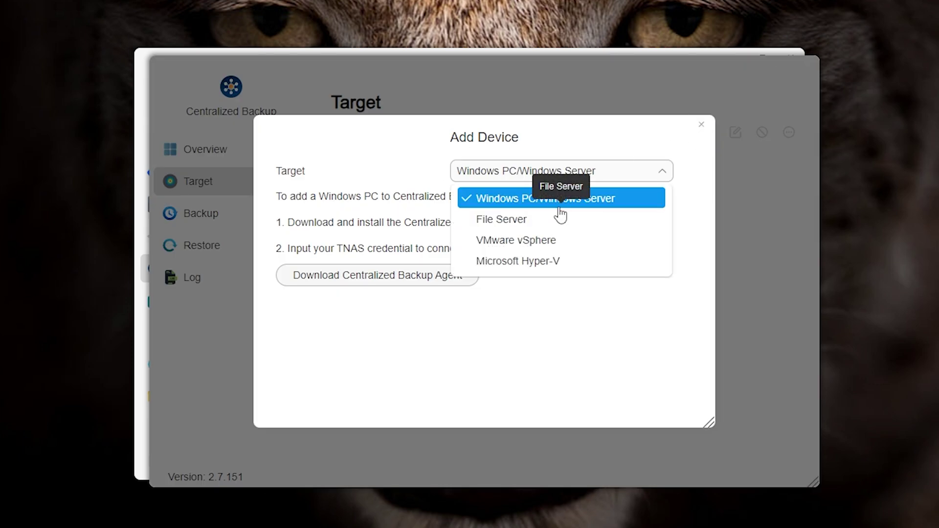
left_click(370, 280)
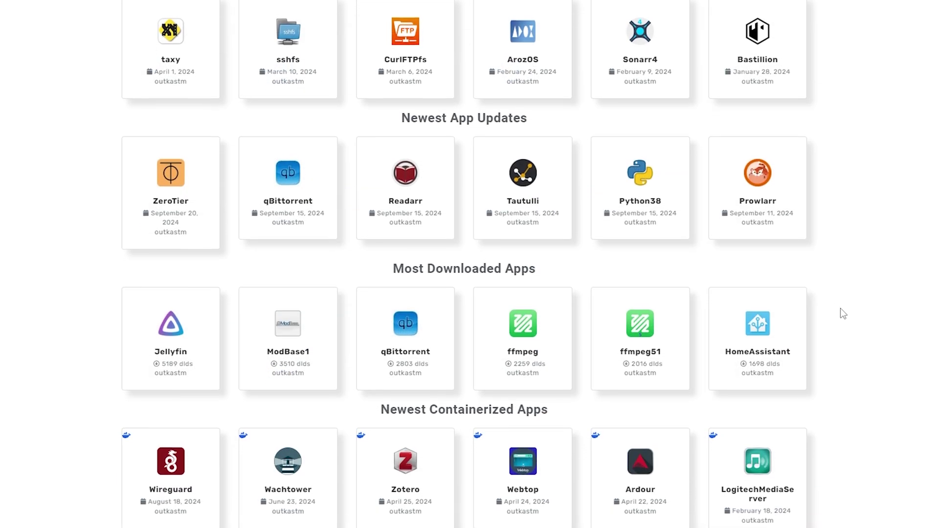
- Check the Processes list in System Info, then show the Resource Monitor Average Load chart
left_click(234, 374)
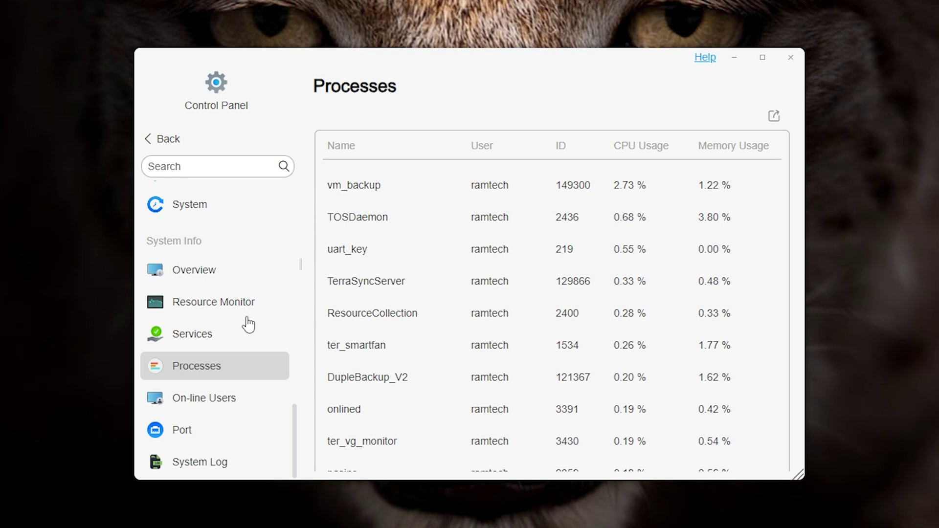
left_click(247, 300)
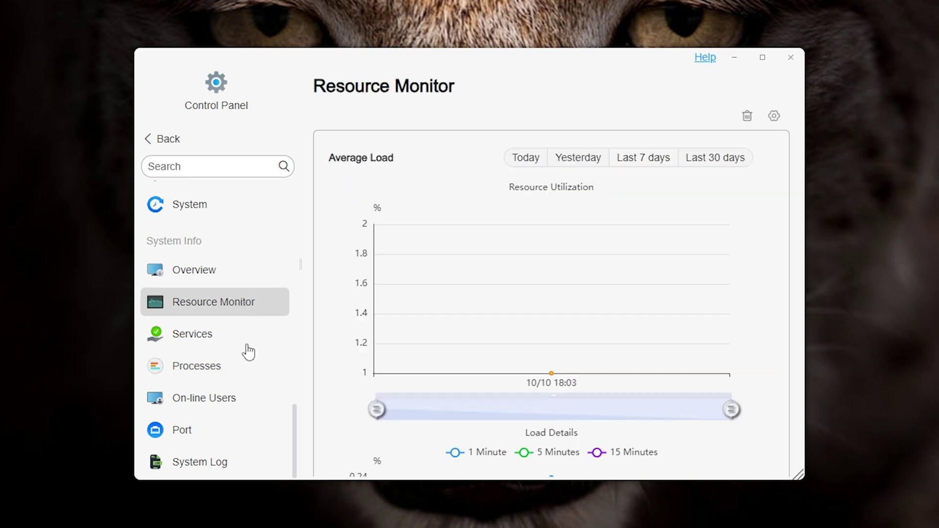